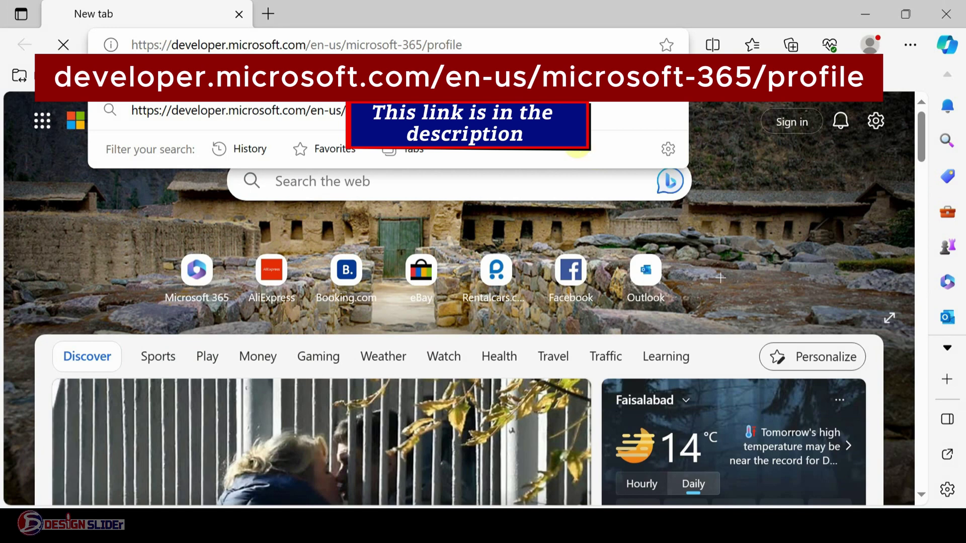
- Sign in with the personal Microsoft account's e-mail and password, choosing to stay signed in
key("Return")
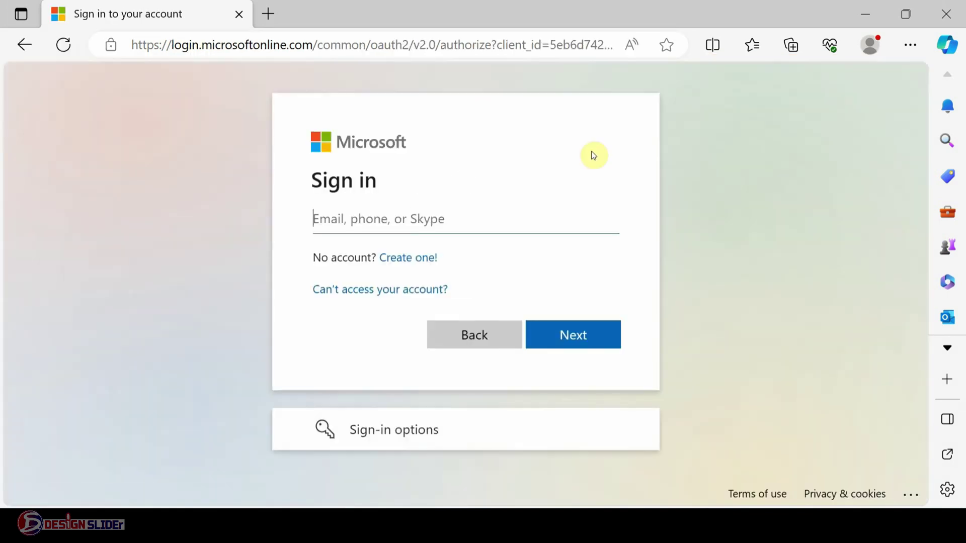
key("ctrl+v")
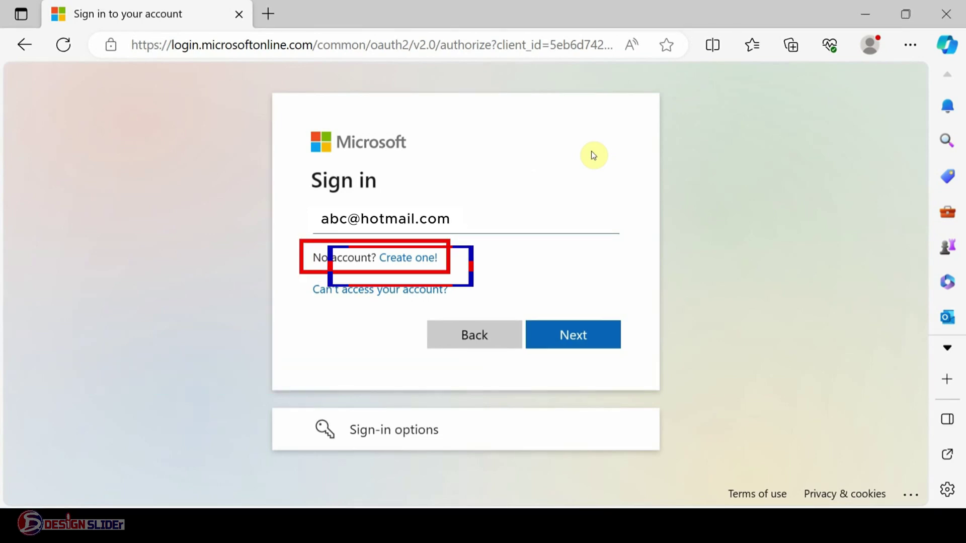
left_click(578, 335)
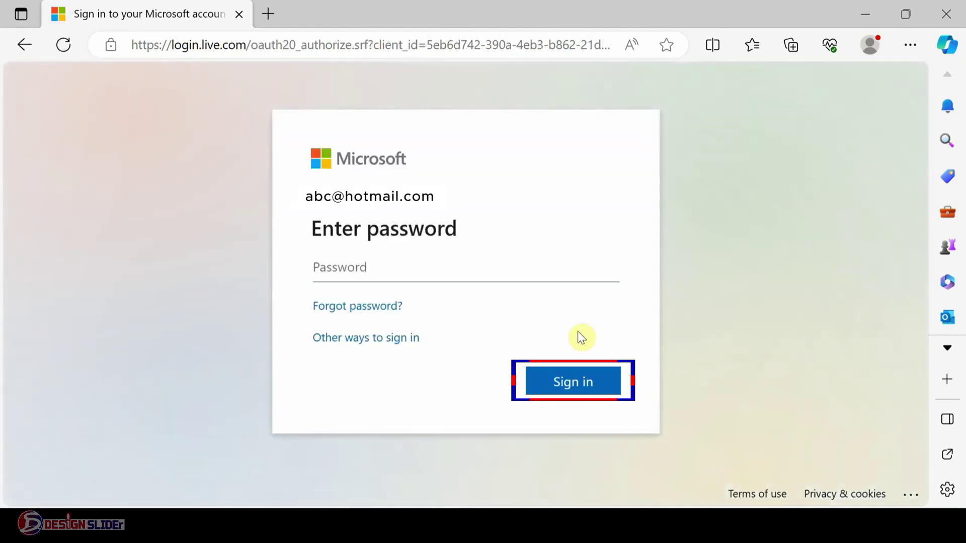
key("ctrl+v")
left_click(573, 381)
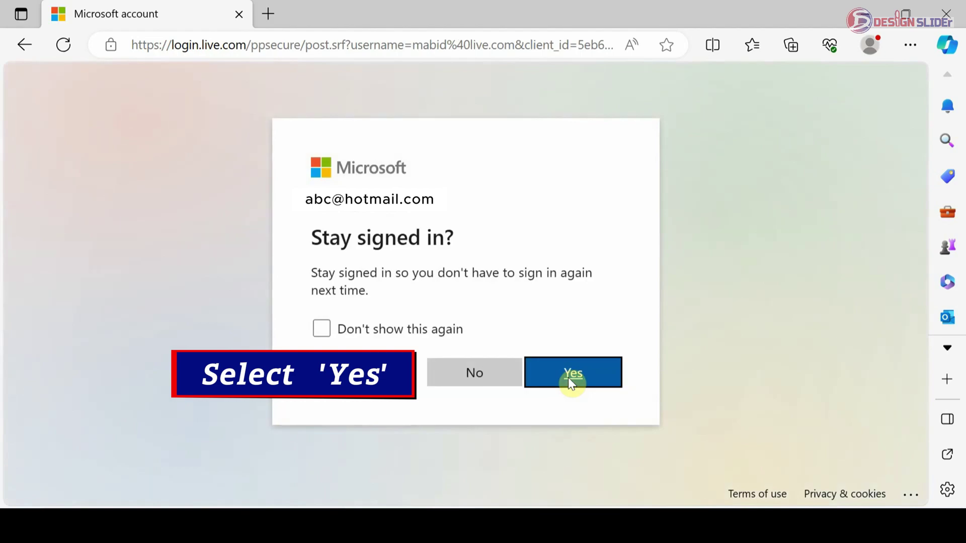
left_click(571, 376)
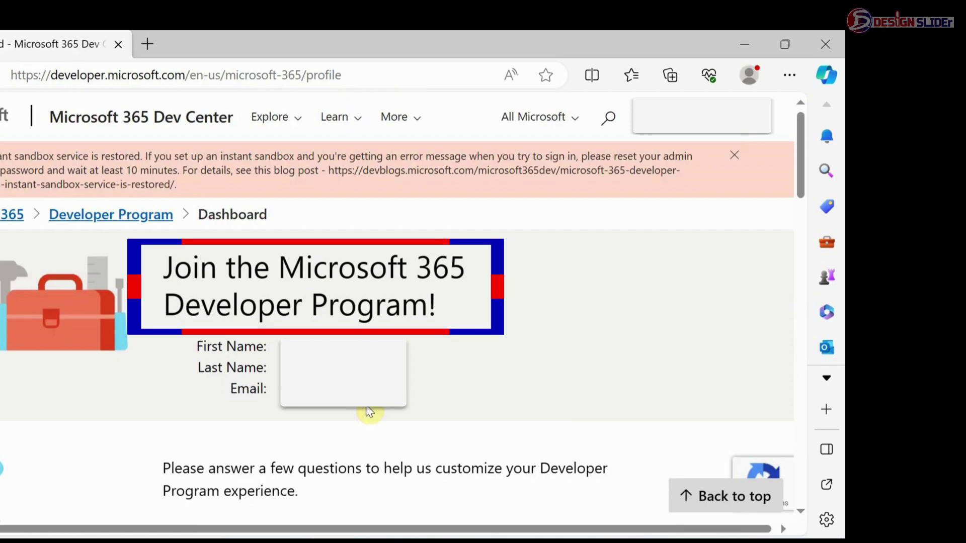
- Fill in country, company and language, accept the terms, and submit the first join page
key("Tab")
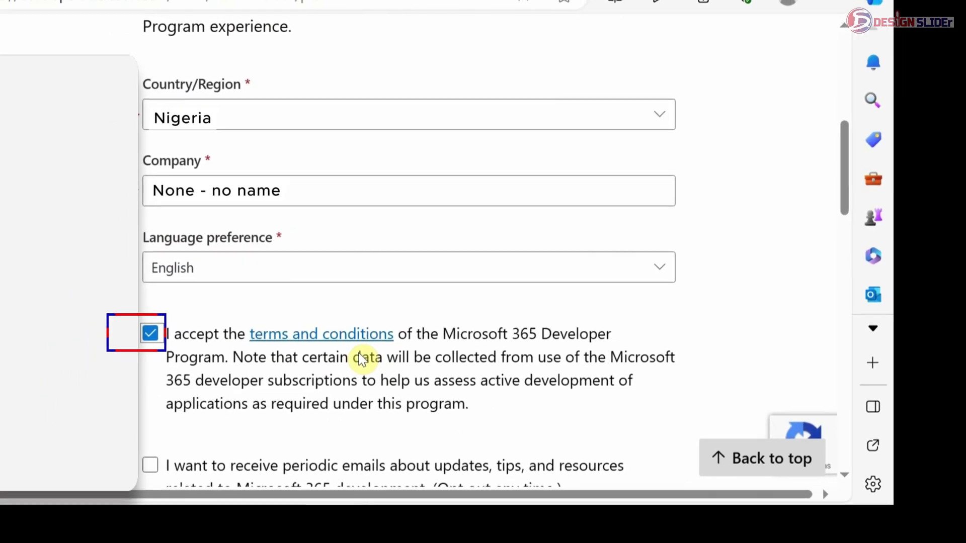
scroll(362, 360, "down", 4)
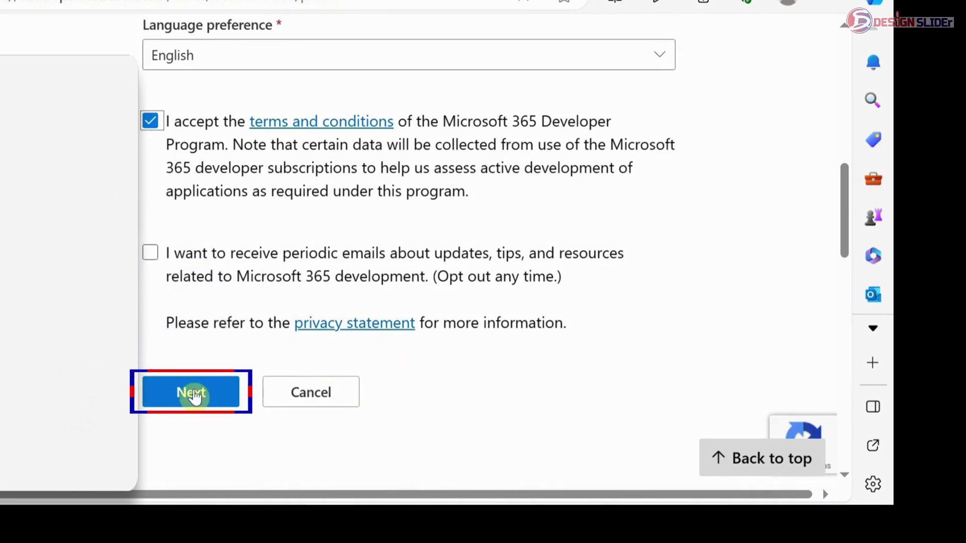
left_click(194, 396)
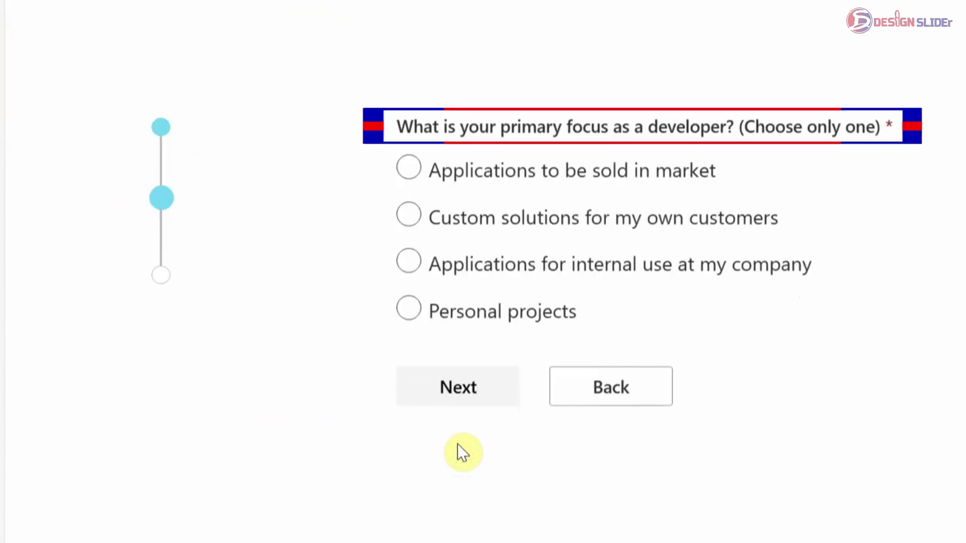
- Choose Personal projects as the focus and Office Add-ins as the interest, then save
left_click(408, 309)
left_click(446, 390)
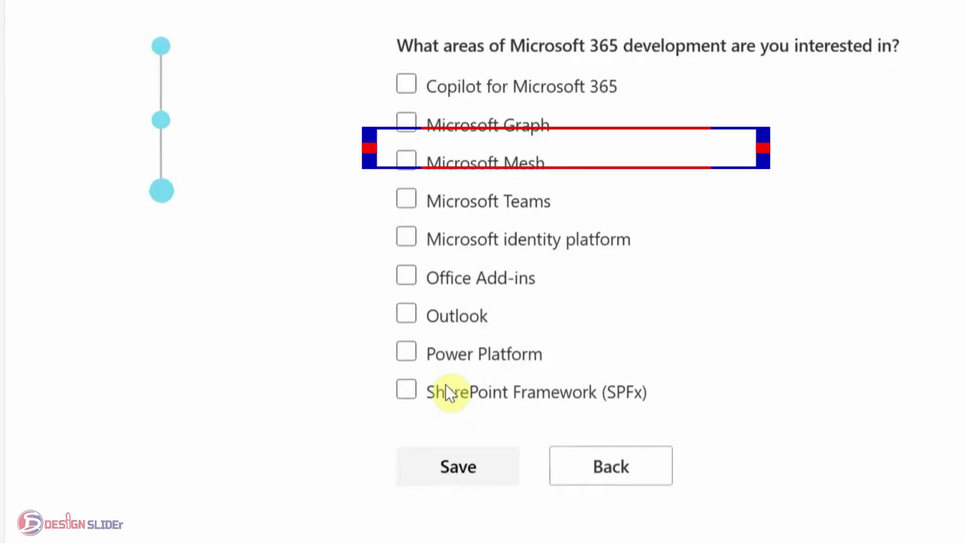
left_click(406, 278)
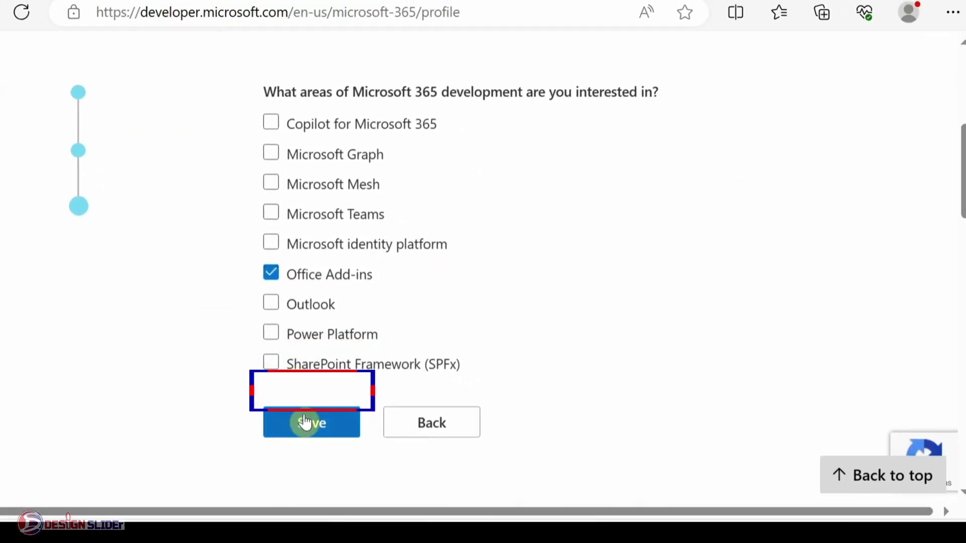
left_click(304, 421)
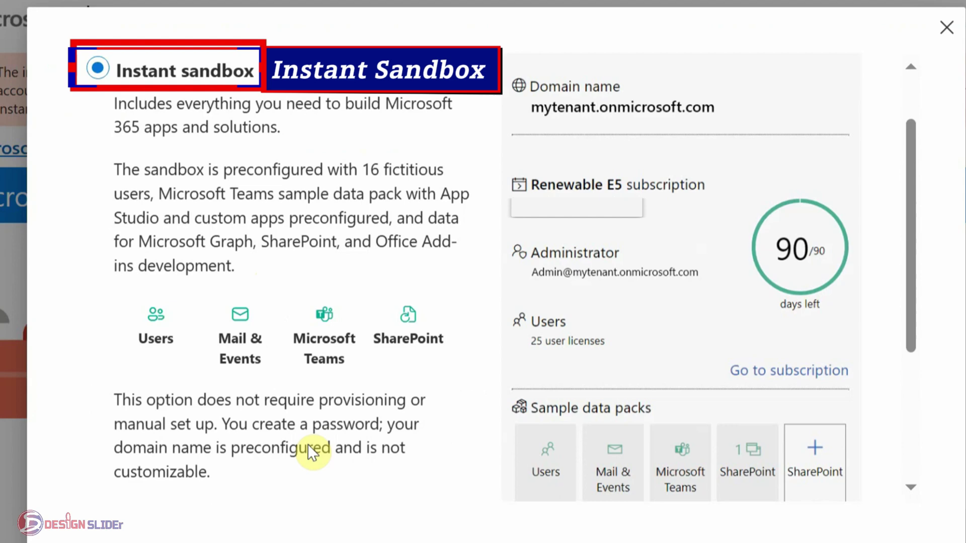
- Choose the Instant sandbox and enter admin username Admin with its password
scroll(307, 444, "down", 5)
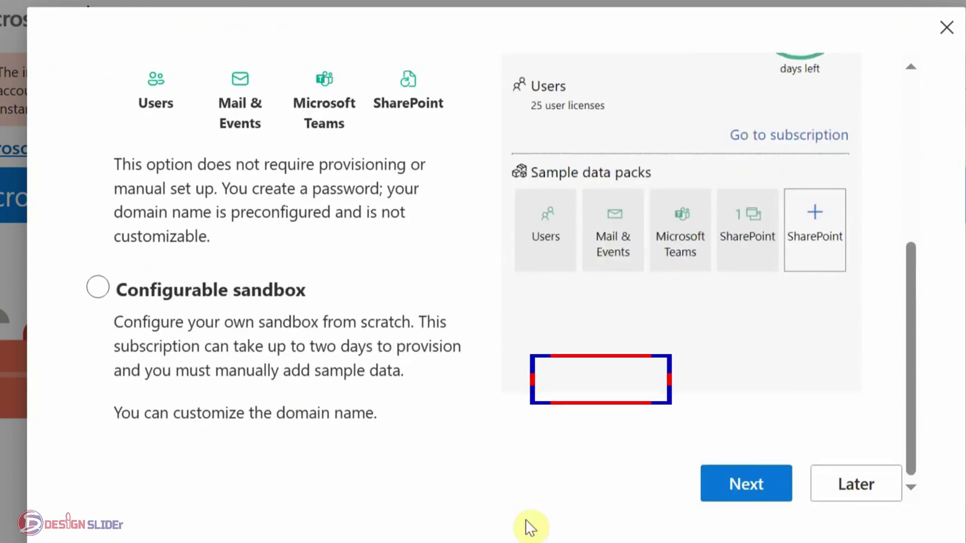
left_click(749, 503)
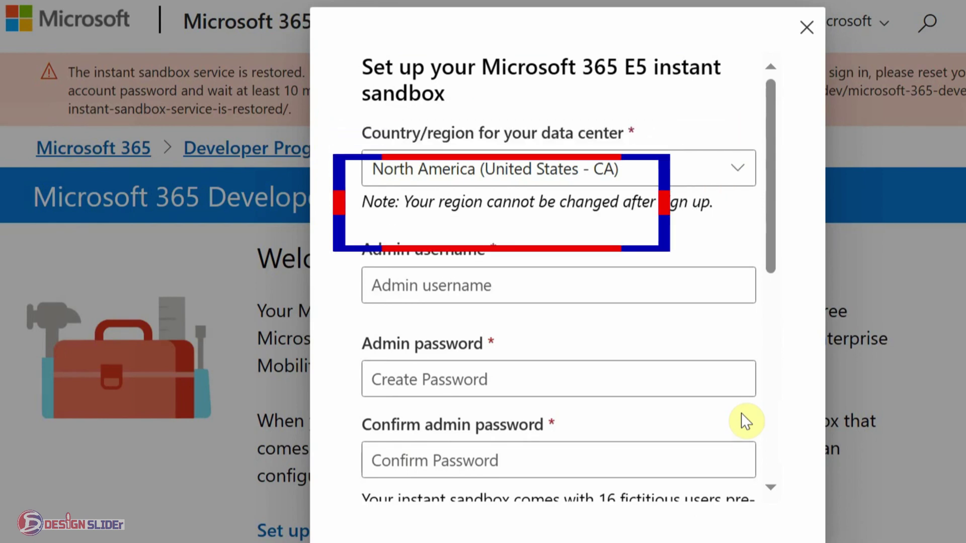
type("Admin")
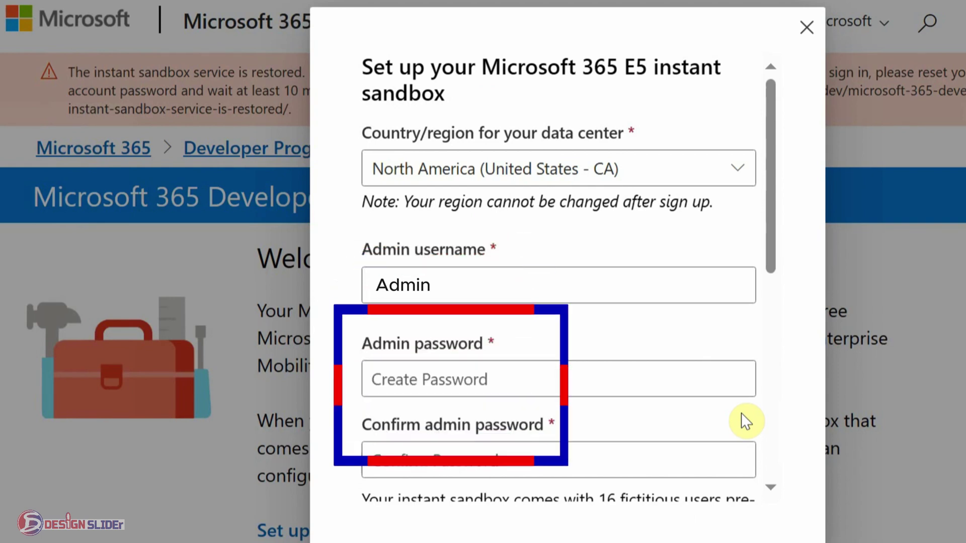
type("********************")
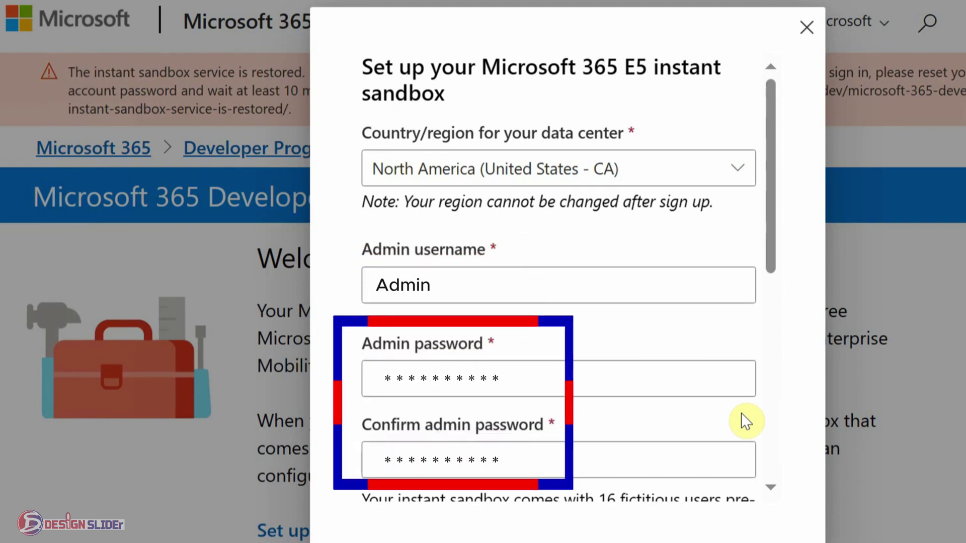
scroll(734, 435, "down", 10)
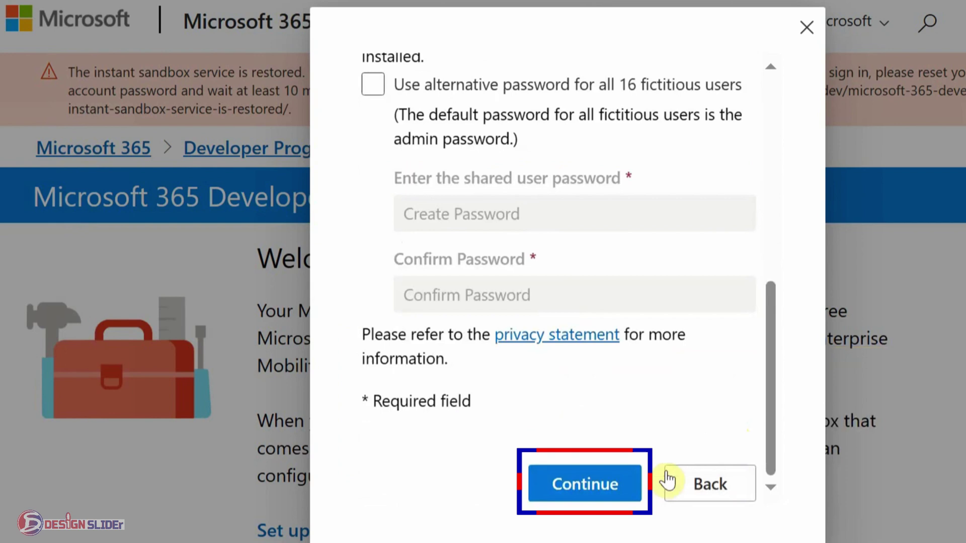
left_click(603, 484)
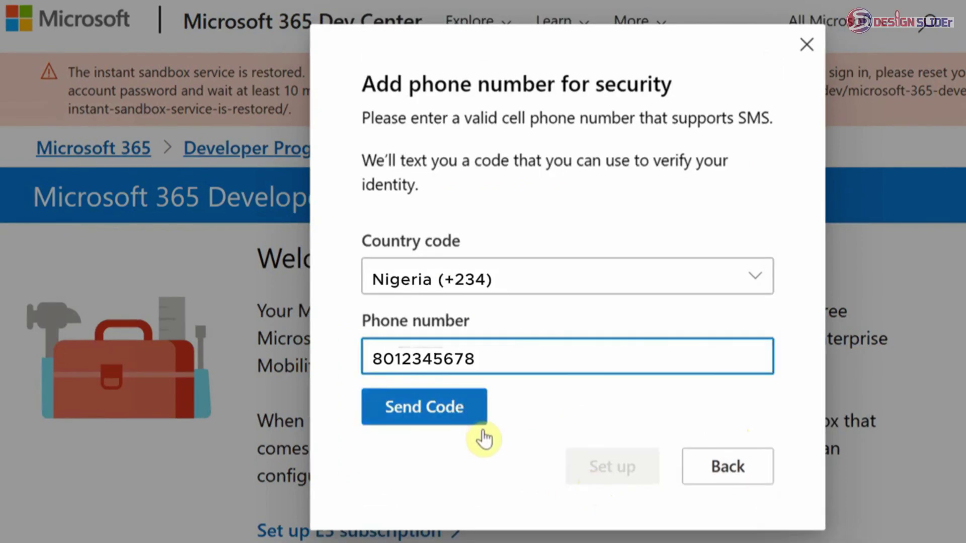
left_click(460, 415)
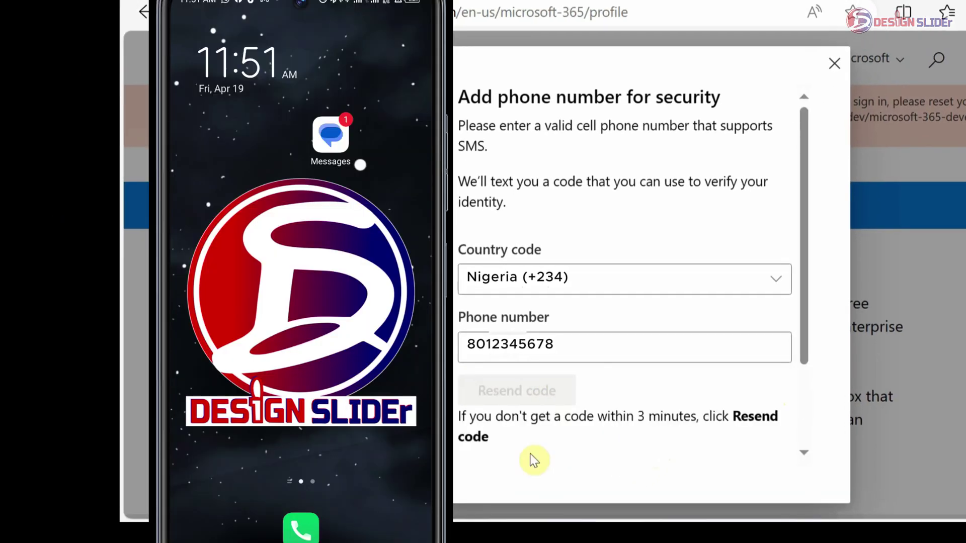
scroll(530, 458, "down", 3)
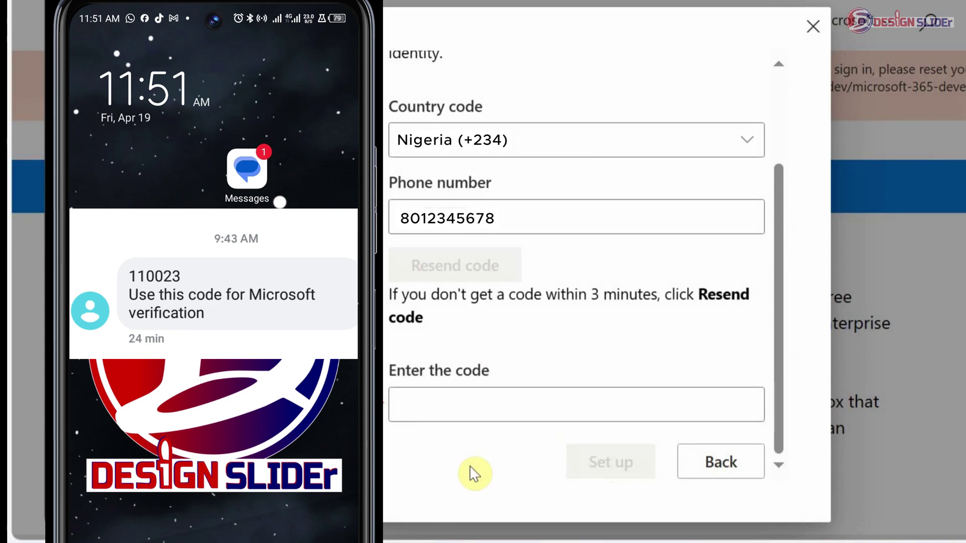
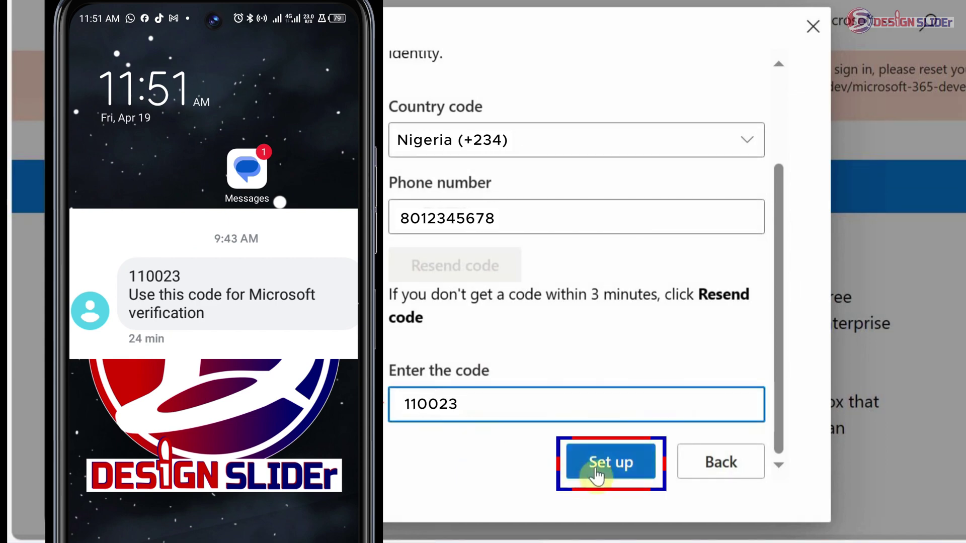
left_click(608, 470)
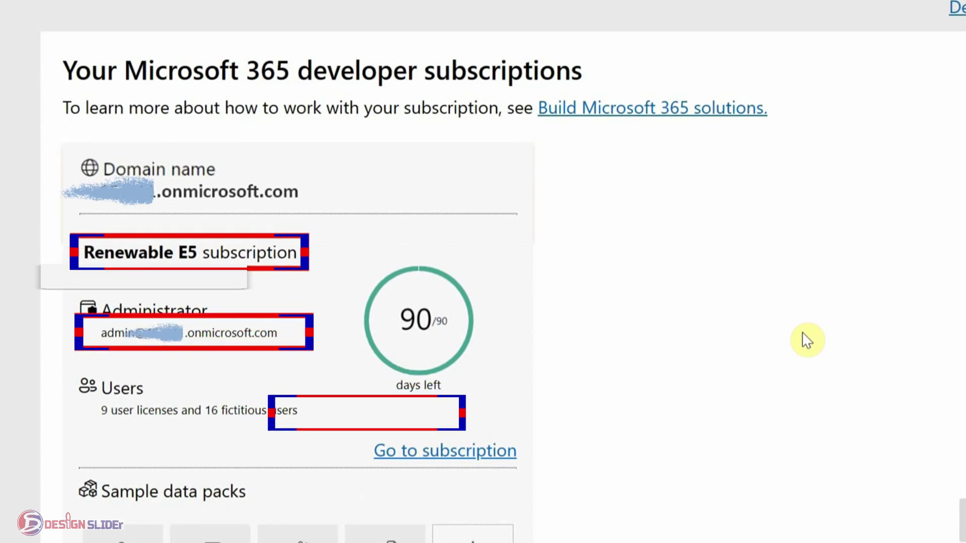
- Go to the subscription and sign in with the sandbox administrator's password
left_click(484, 454)
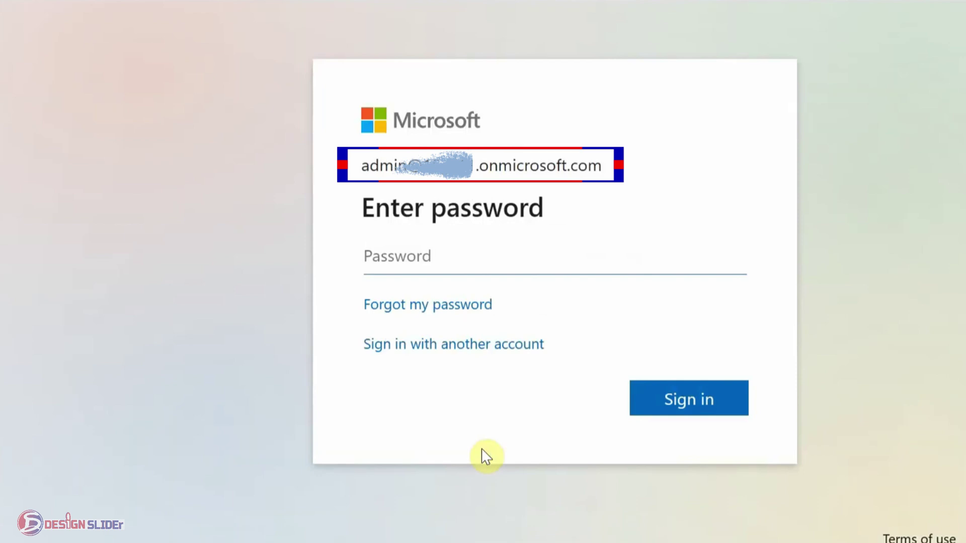
key("ctrl+v")
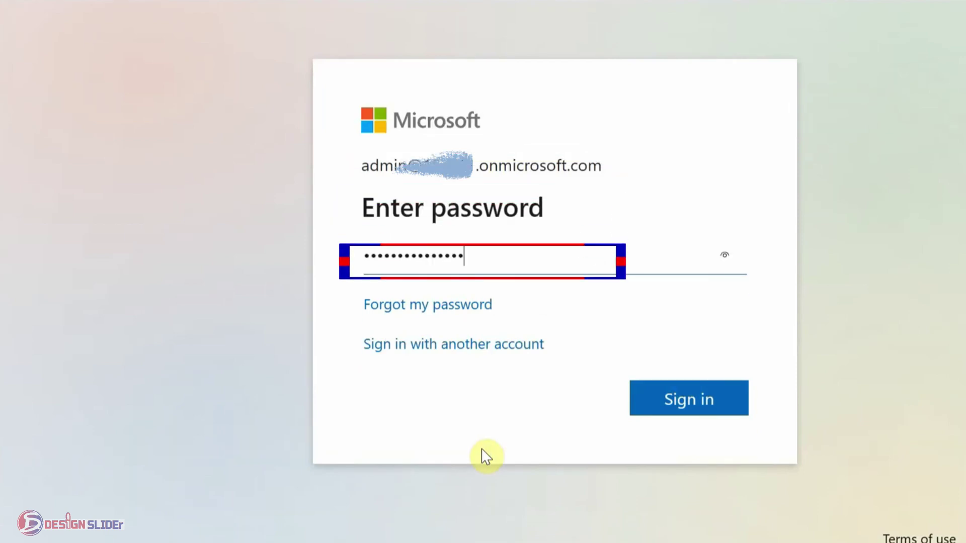
left_click(693, 402)
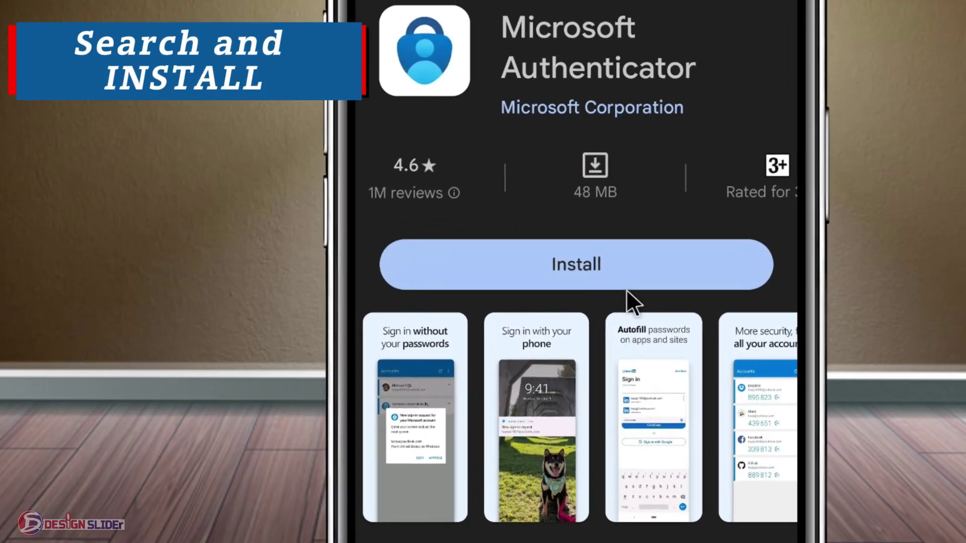
- Install Microsoft Authenticator from Google Play and open it
left_click(617, 279)
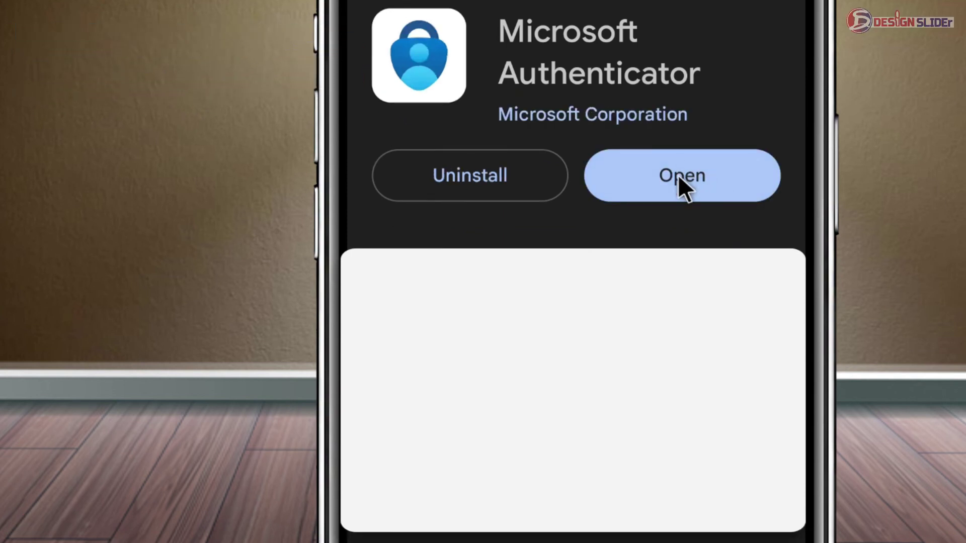
left_click(679, 175)
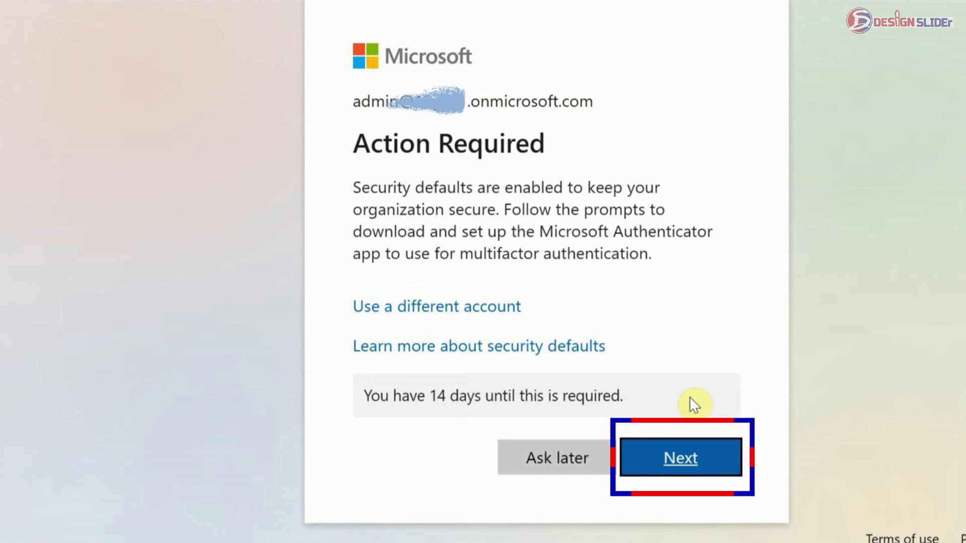
- Postpone the MFA setup, stay signed in, and skip the welcome slides to reach Microsoft 365 home
left_click(563, 458)
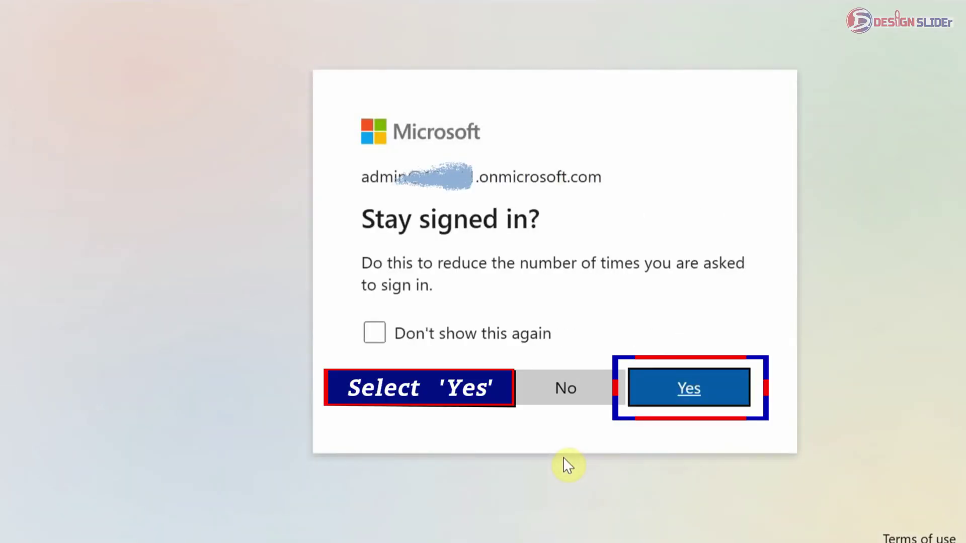
left_click(565, 389)
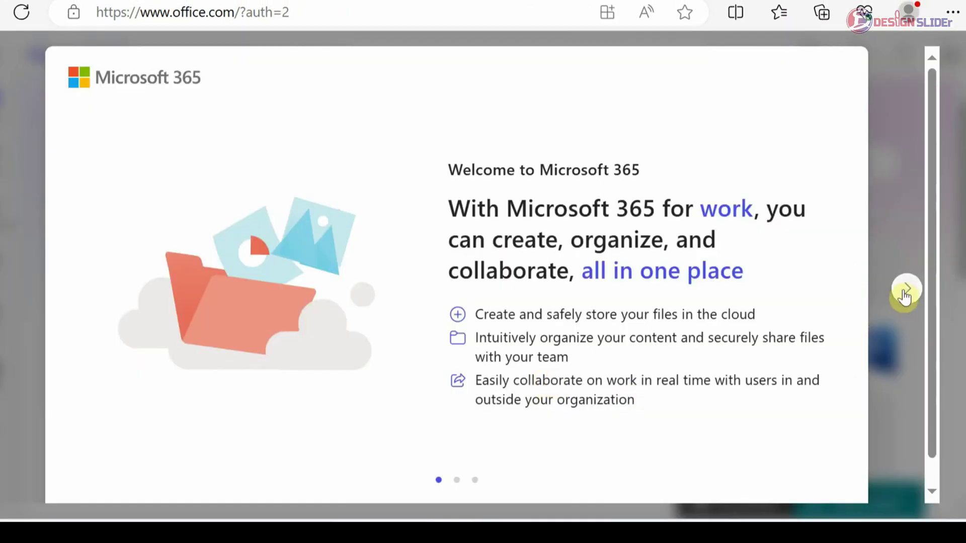
left_click(907, 292)
left_click(905, 290)
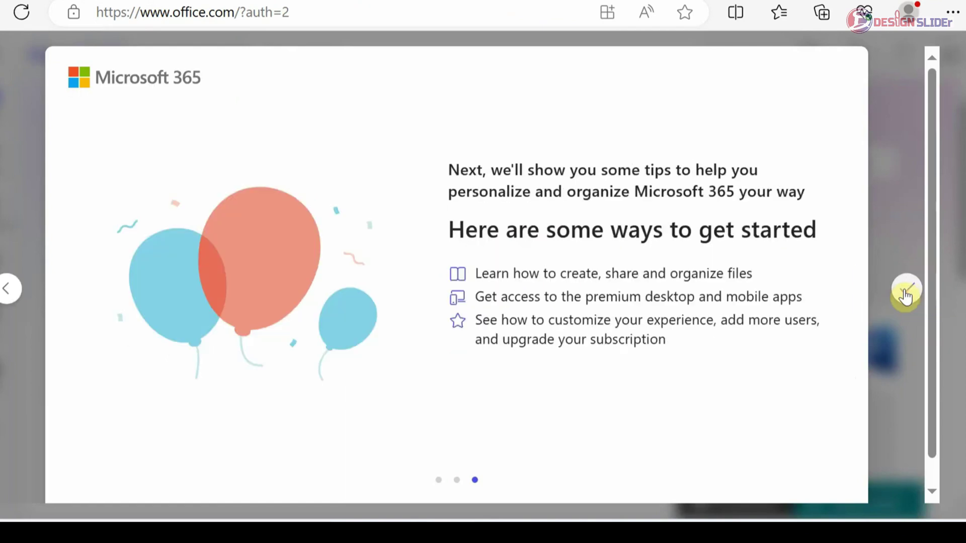
left_click(902, 291)
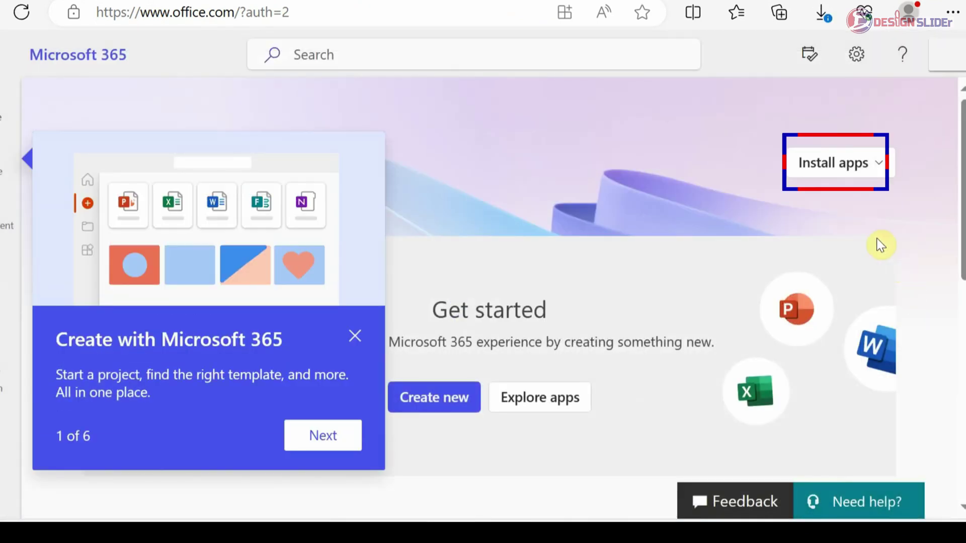
- Download OfficeSetup.exe via Install apps > View apps & devices > Install Office
left_click(869, 165)
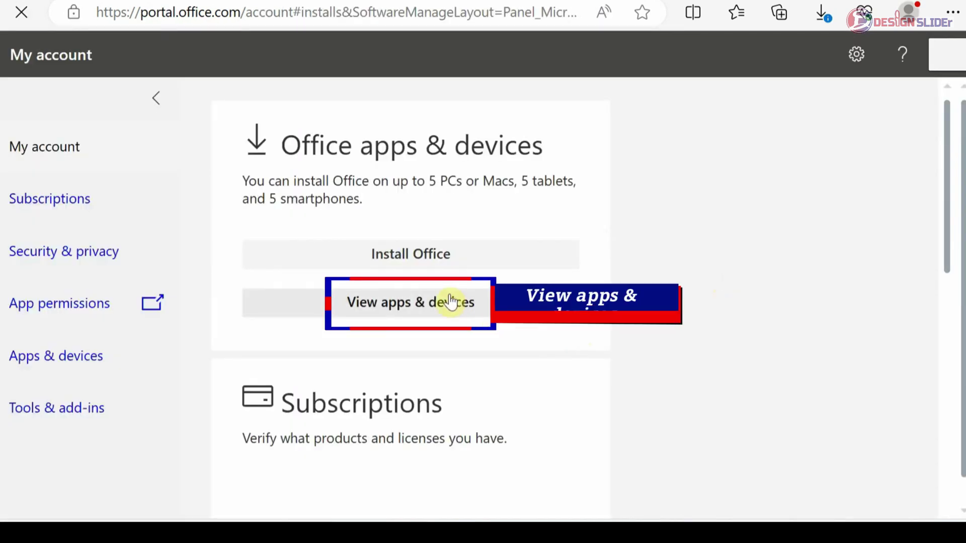
left_click(448, 302)
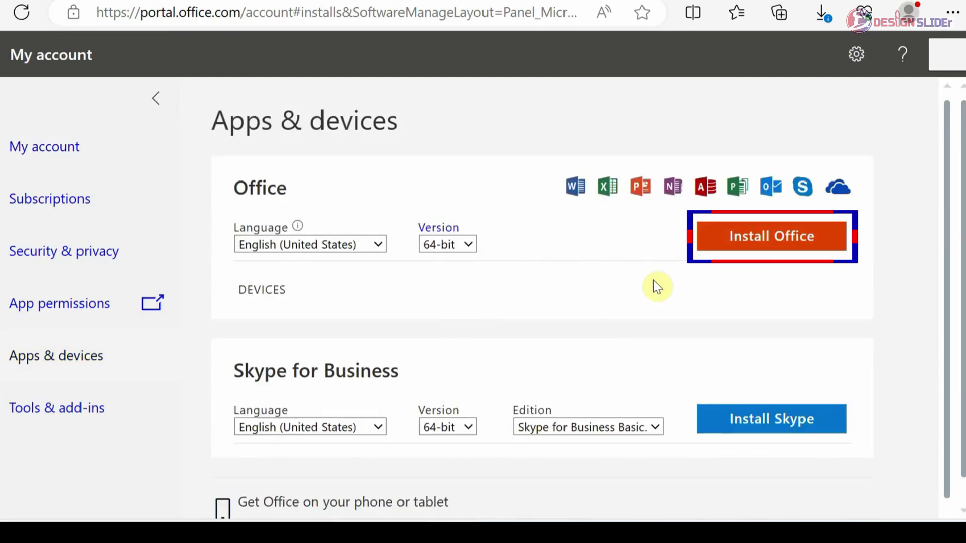
left_click(768, 239)
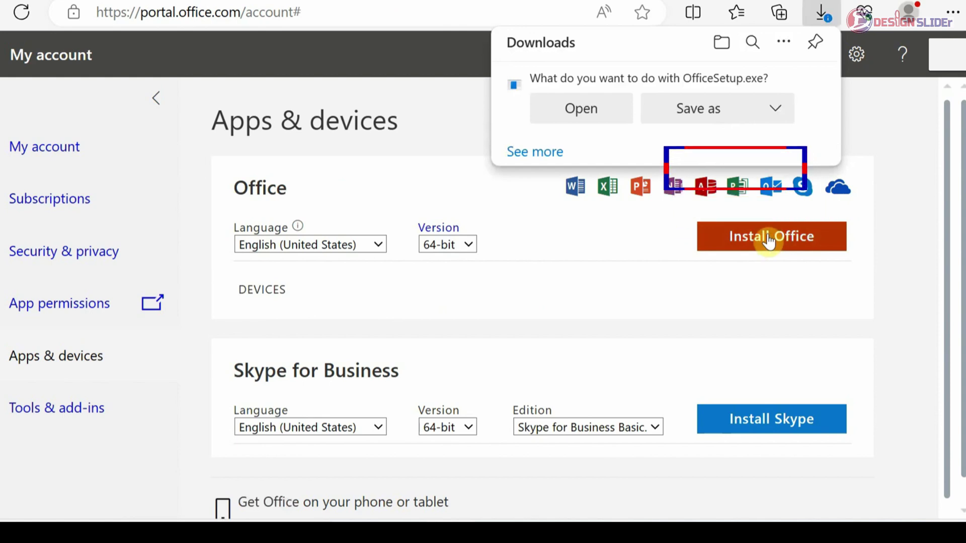
left_click(707, 111)
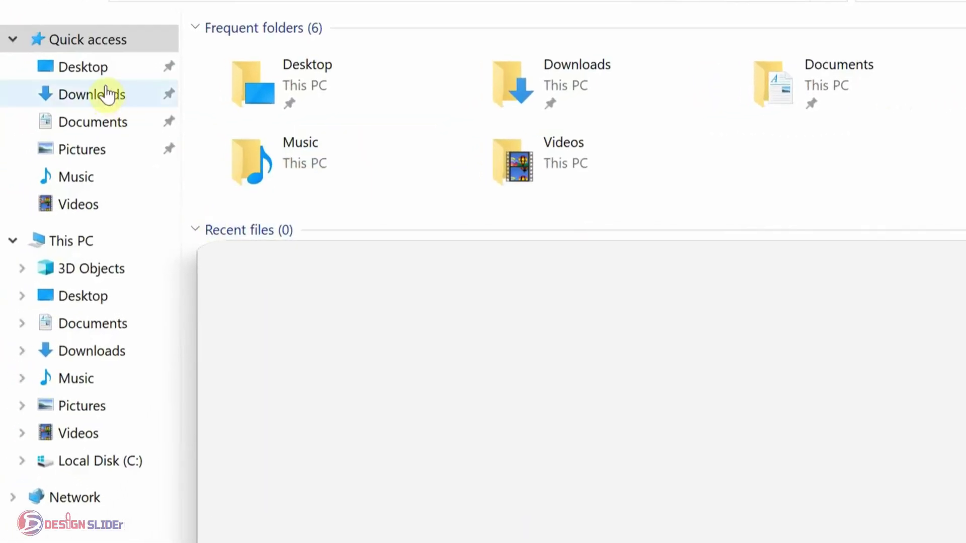
- Launch OfficeSetup from the Downloads folder to install Office
left_click(106, 92)
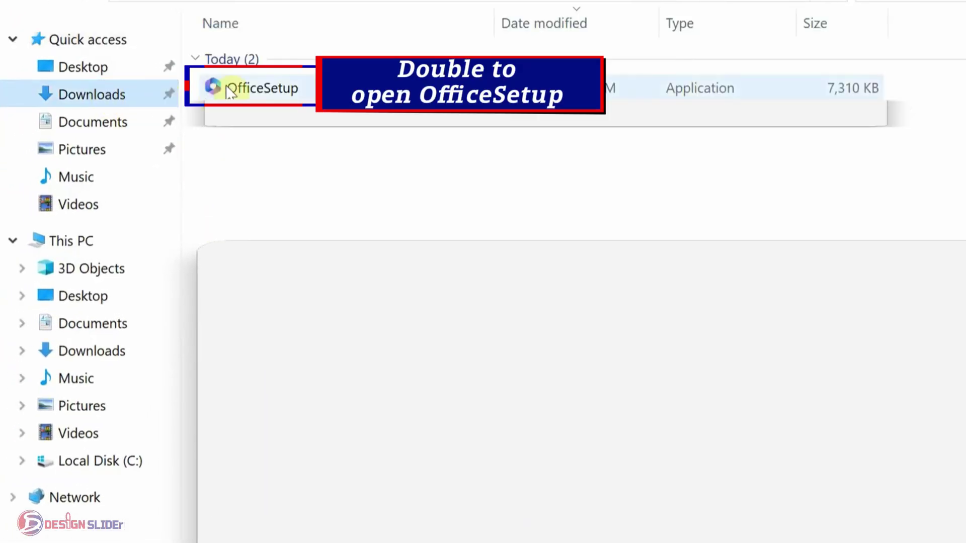
double_click(247, 90)
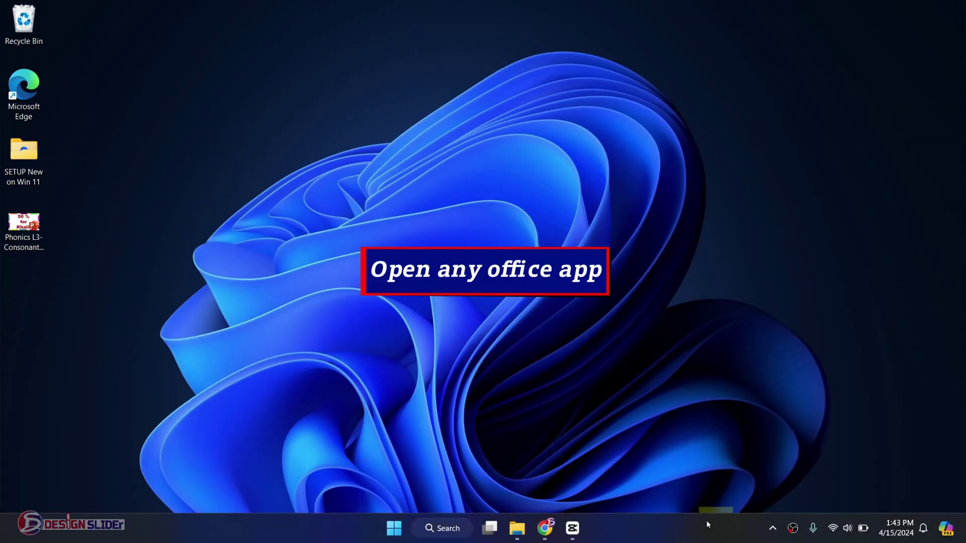
- Search 'word' in the Start menu and launch the Word app
left_click(396, 528)
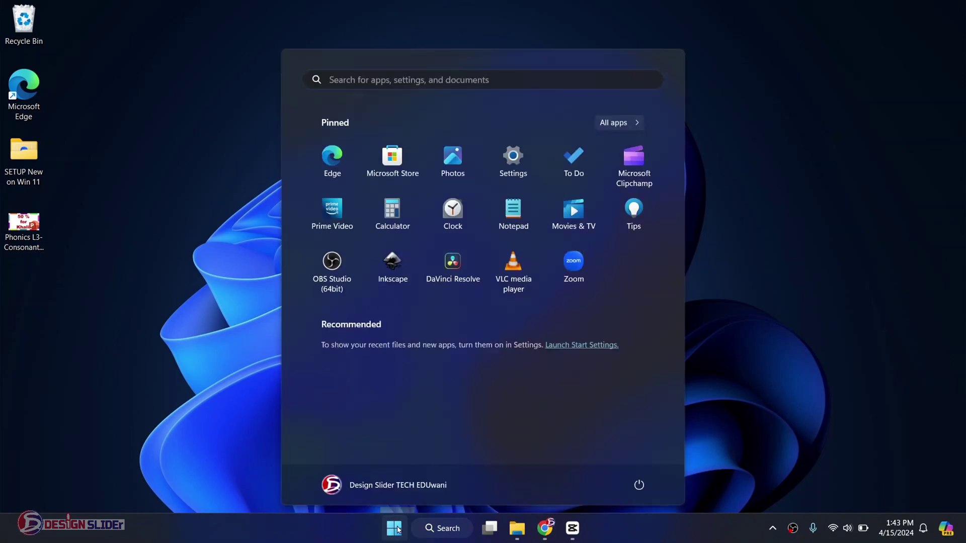
type("word")
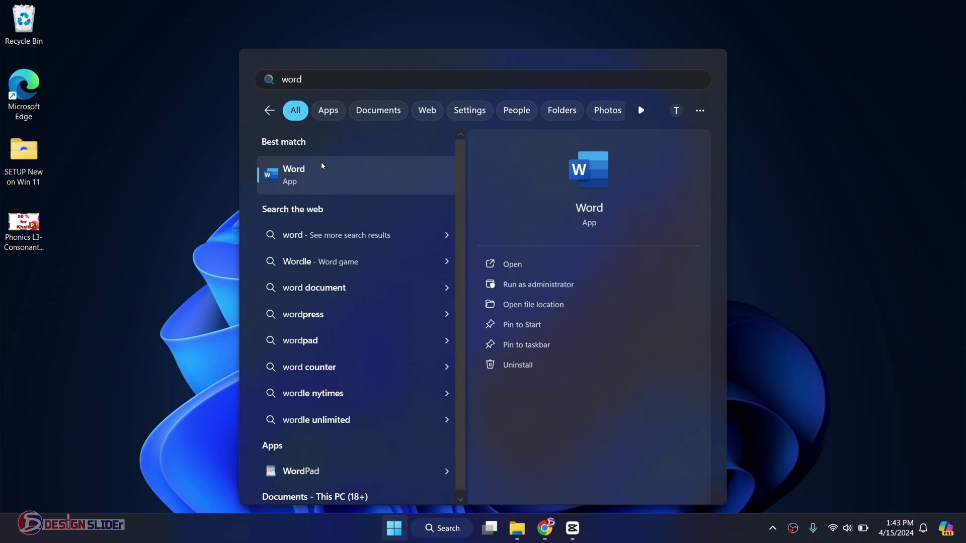
left_click(297, 172)
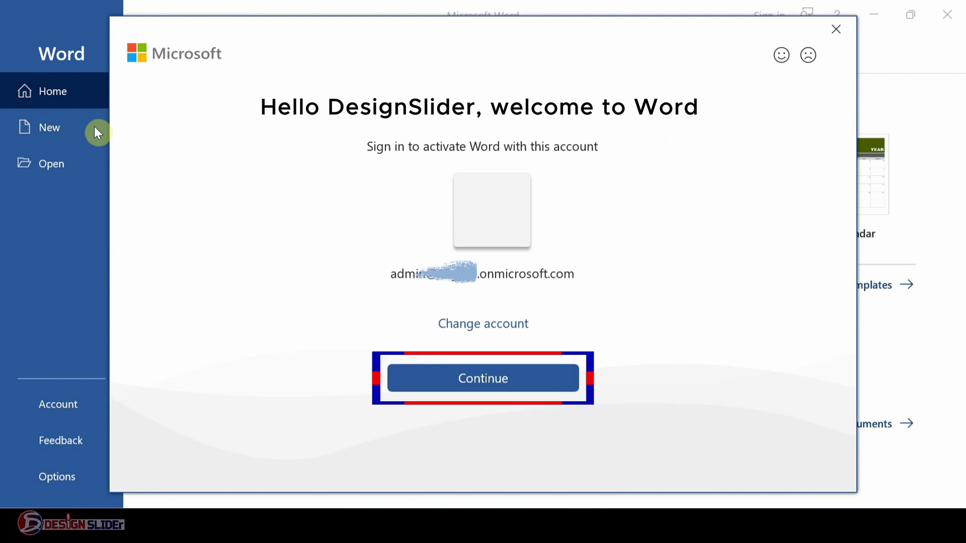
- Activate Word by signing in with the sandbox admin account's password, staying signed in
left_click(468, 383)
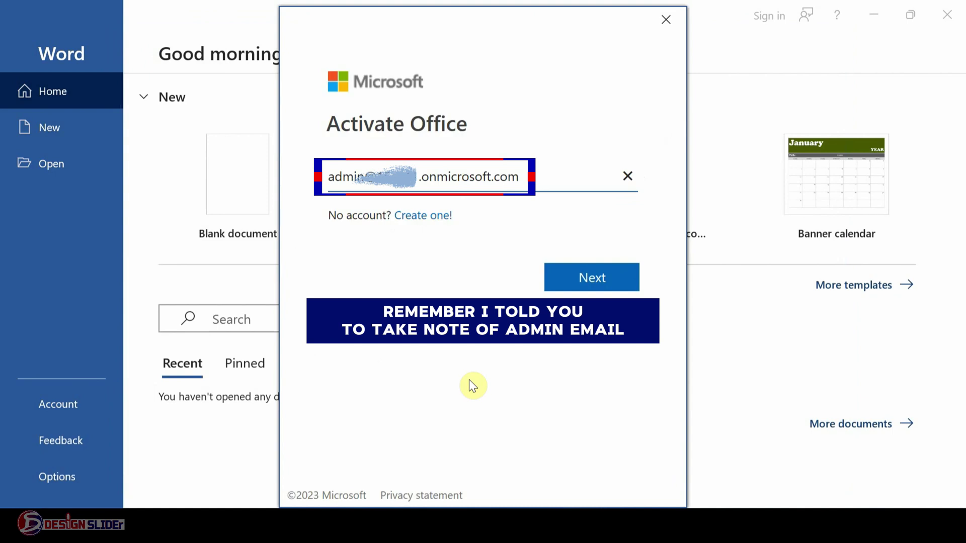
left_click(589, 285)
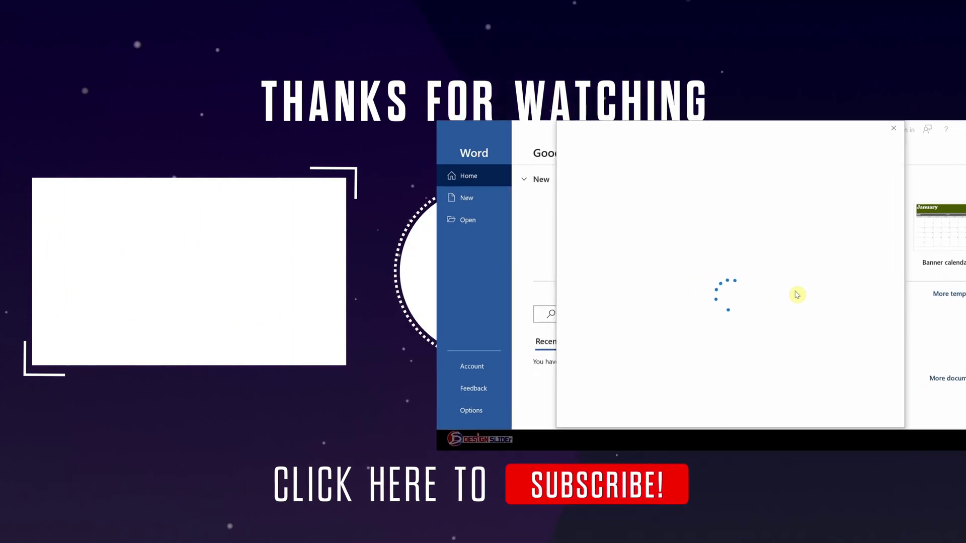
key("ctrl+v")
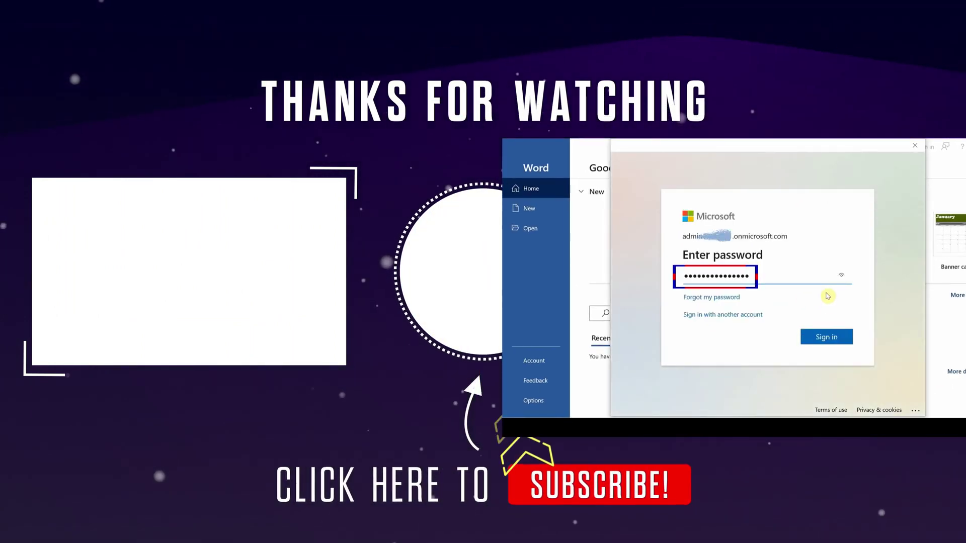
left_click(827, 337)
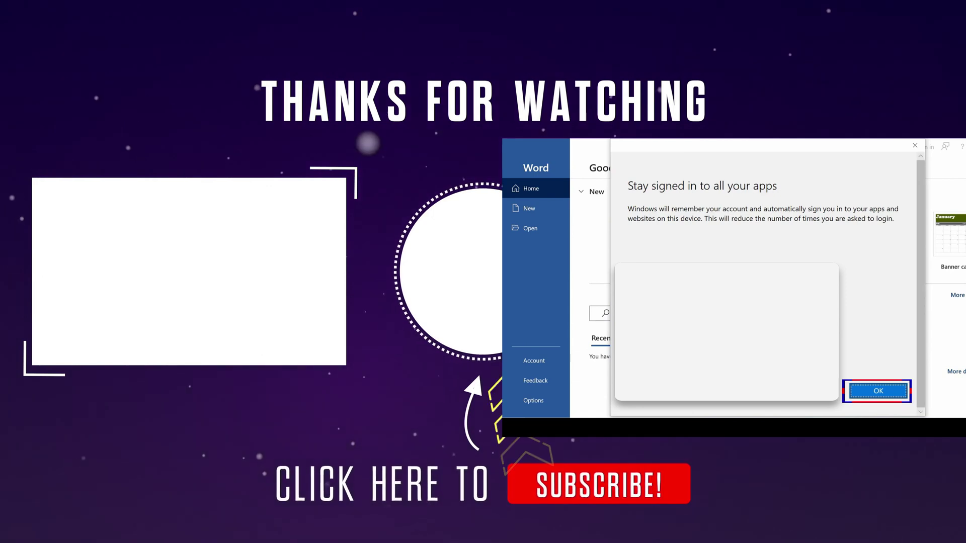
key("Return")
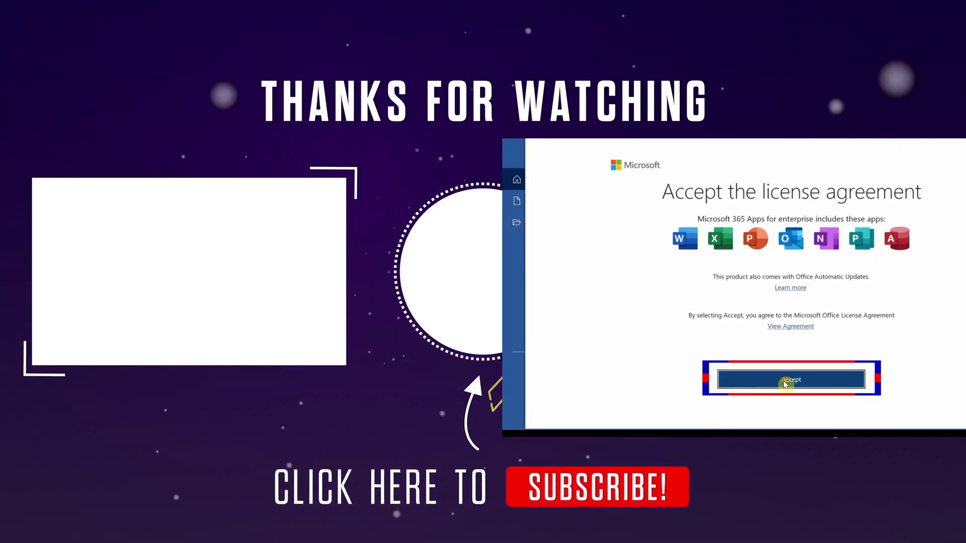
- Accept the Office license, dismiss the privacy notice, and create a blank document
left_click(785, 384)
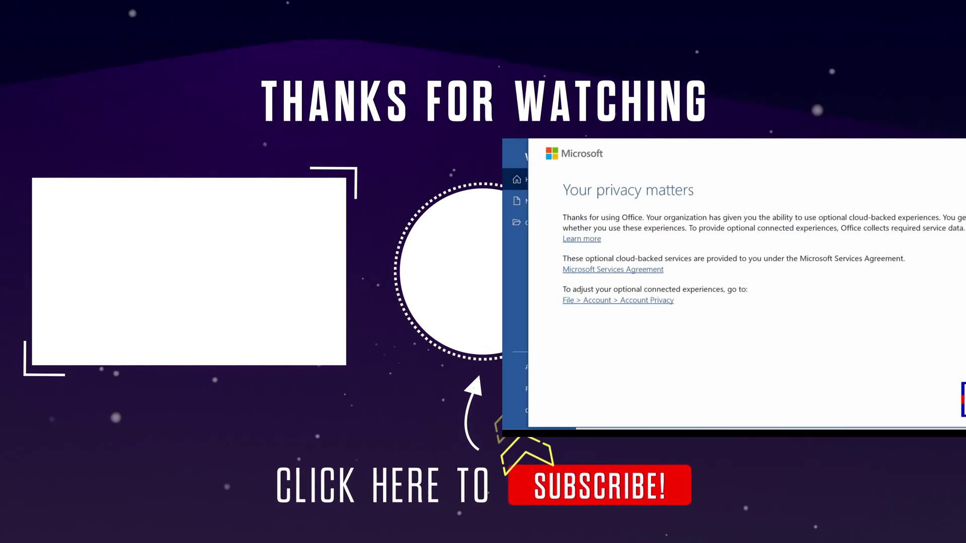
left_click(823, 397)
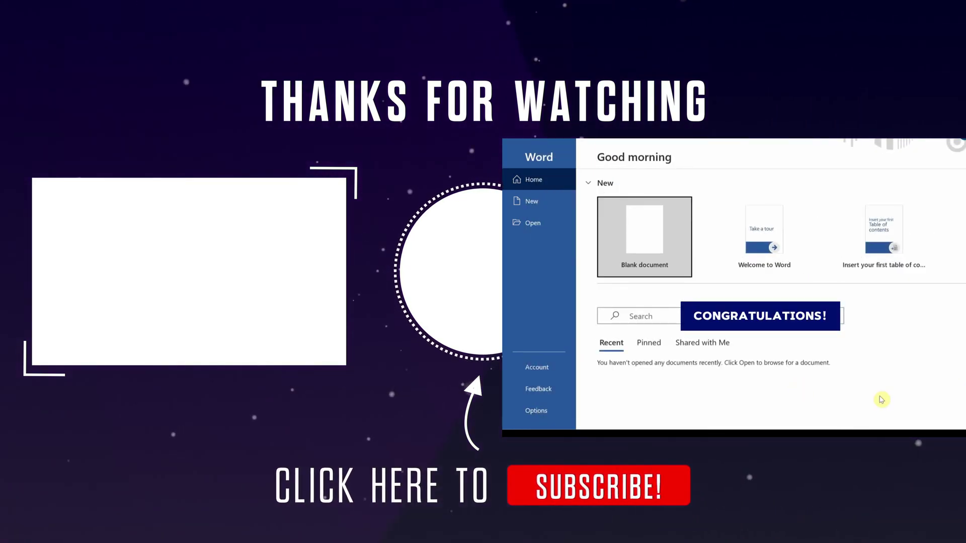
left_click(656, 244)
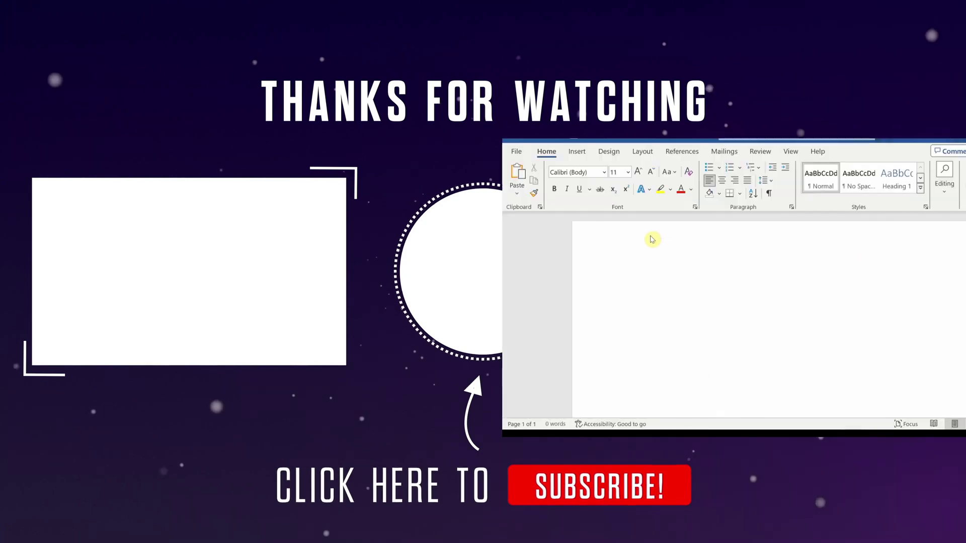